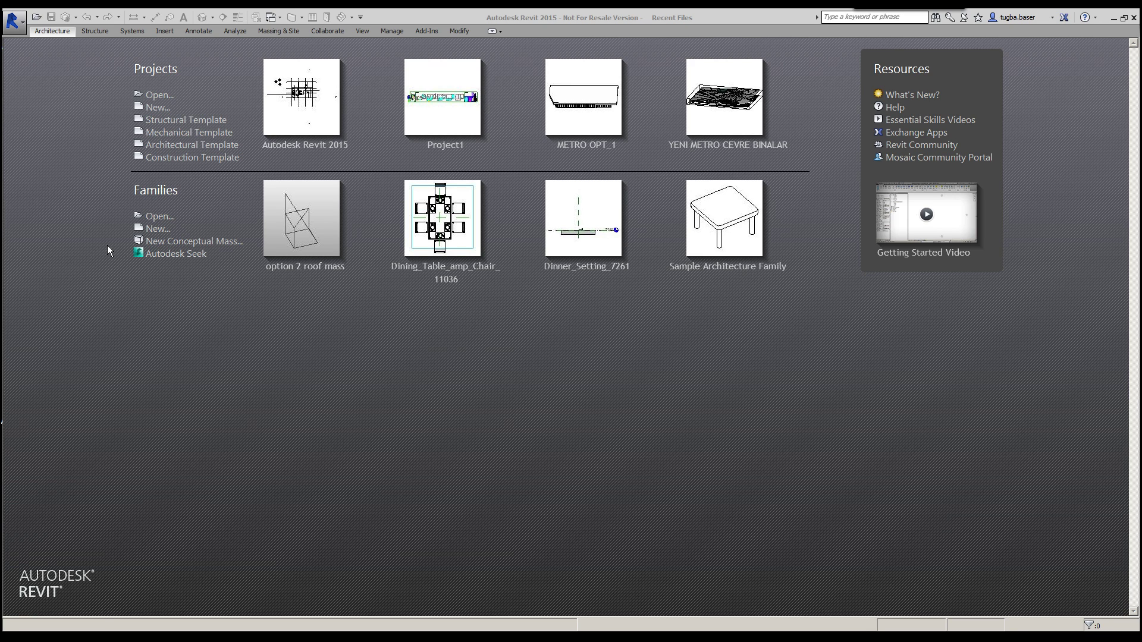
- Create a new family from the Metric Generic Model.rft template
{"action": "left_click", "coordinate": [155, 235]}
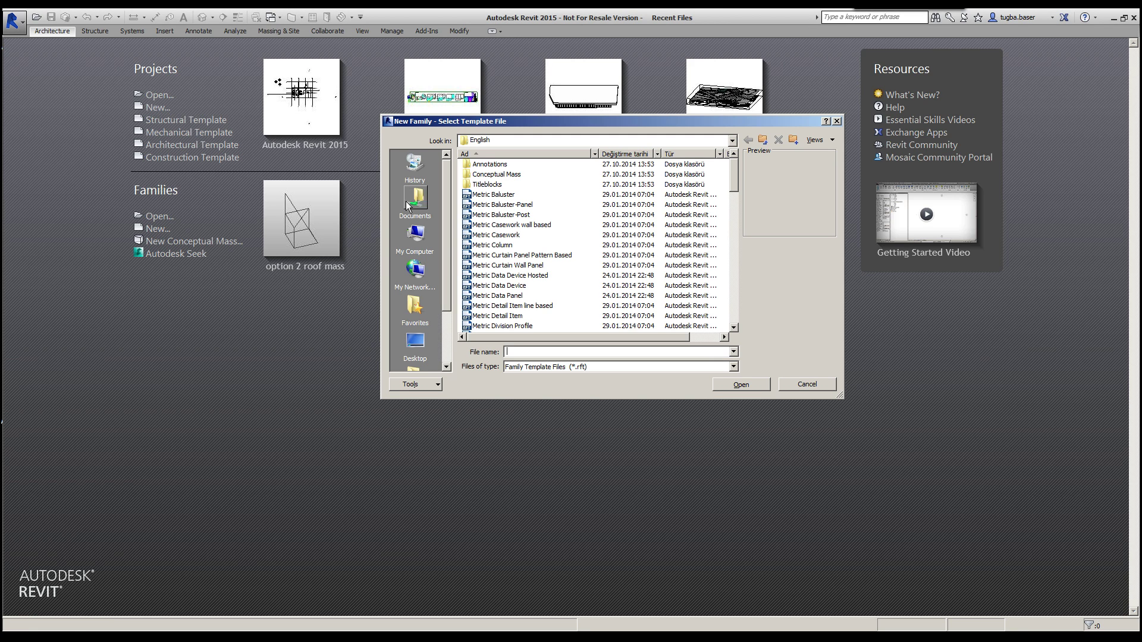
{"action": "left_click_drag", "start_coordinate": [735, 169], "coordinate": [735, 237]}
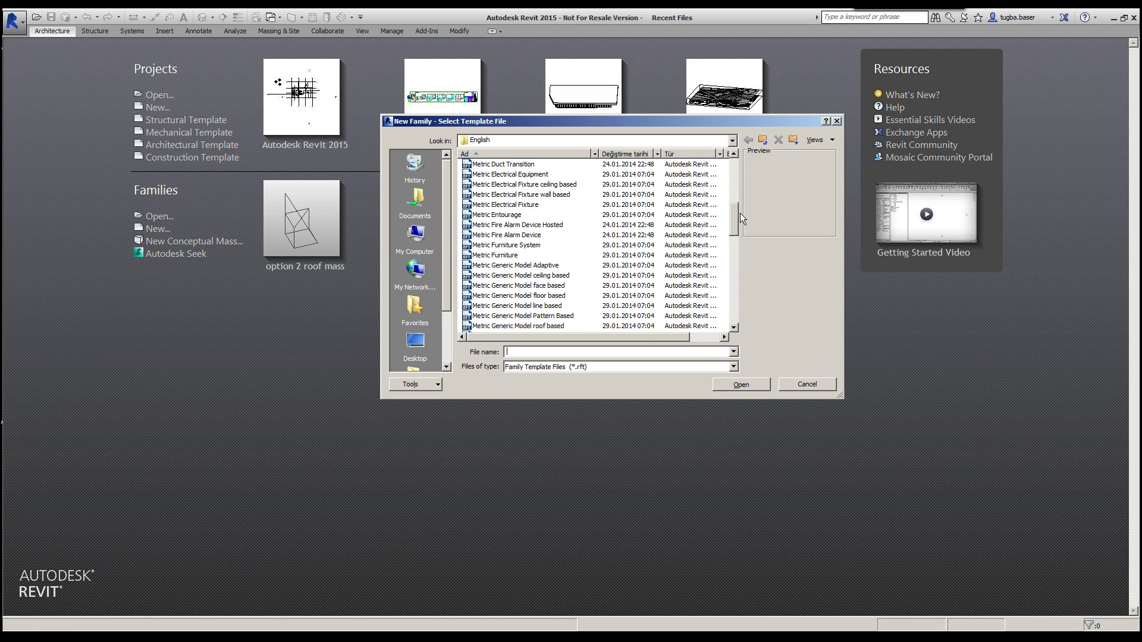
{"action": "left_click", "coordinate": [540, 246]}
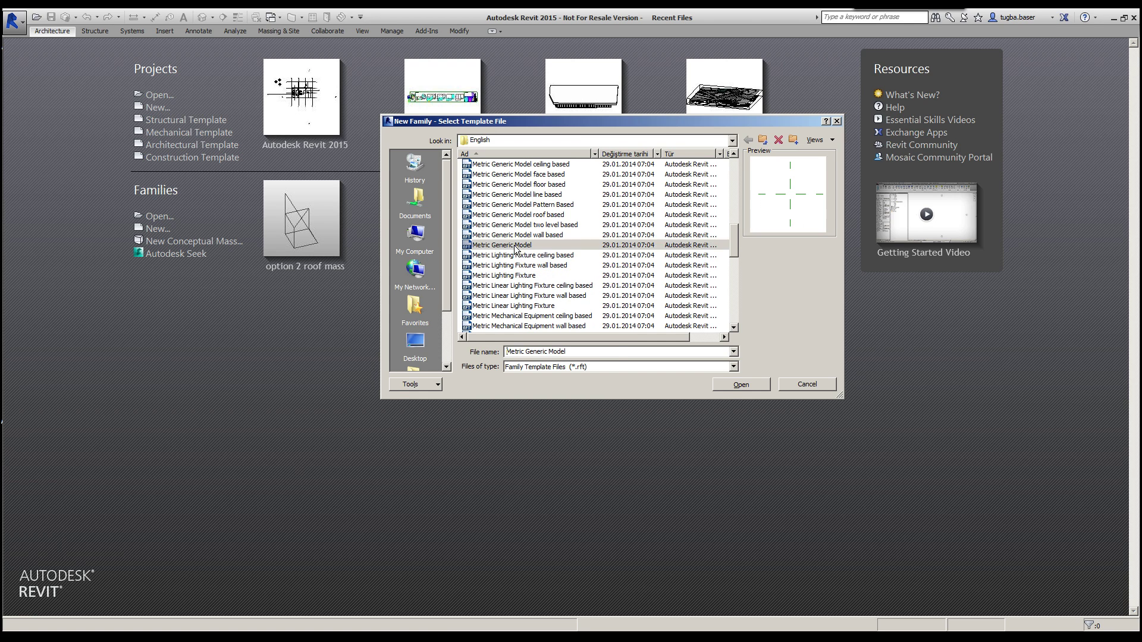
{"action": "left_click", "coordinate": [744, 387]}
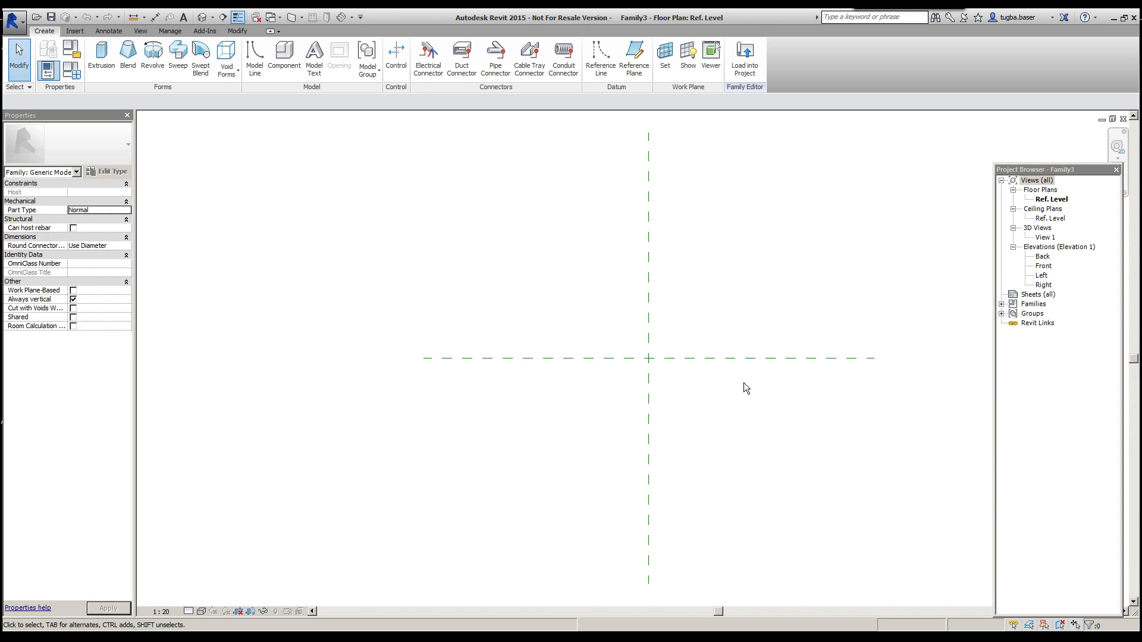
- Switch the family's length units from millimeters to centimeters using the UN unit settings
{"action": "key", "text": "u"}
{"action": "key", "text": "n"}
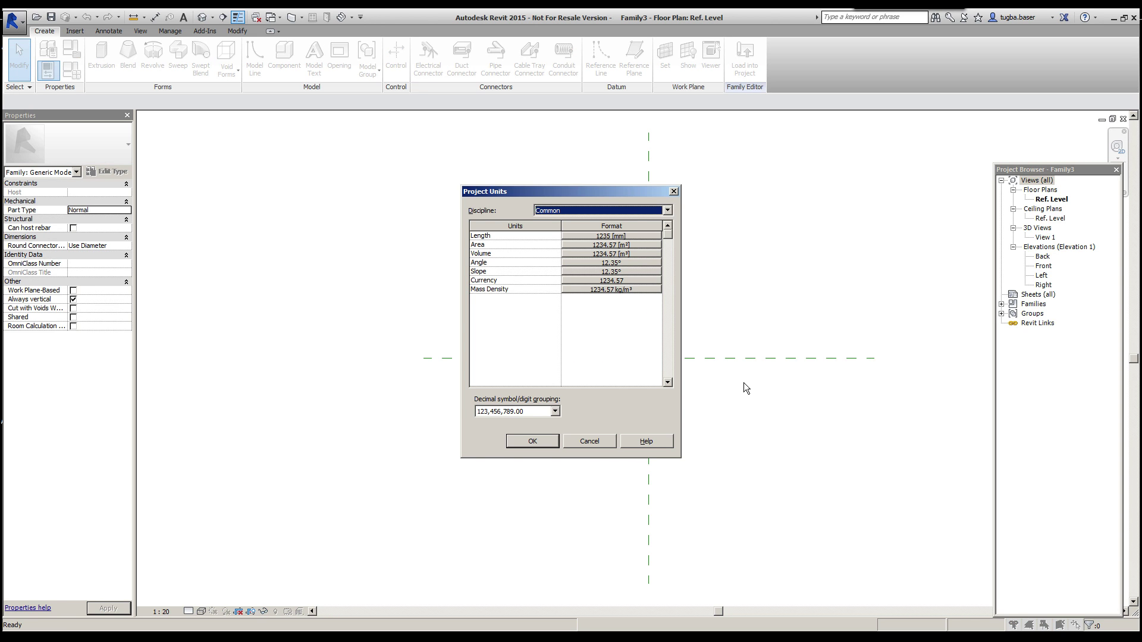
{"action": "left_click", "coordinate": [620, 236]}
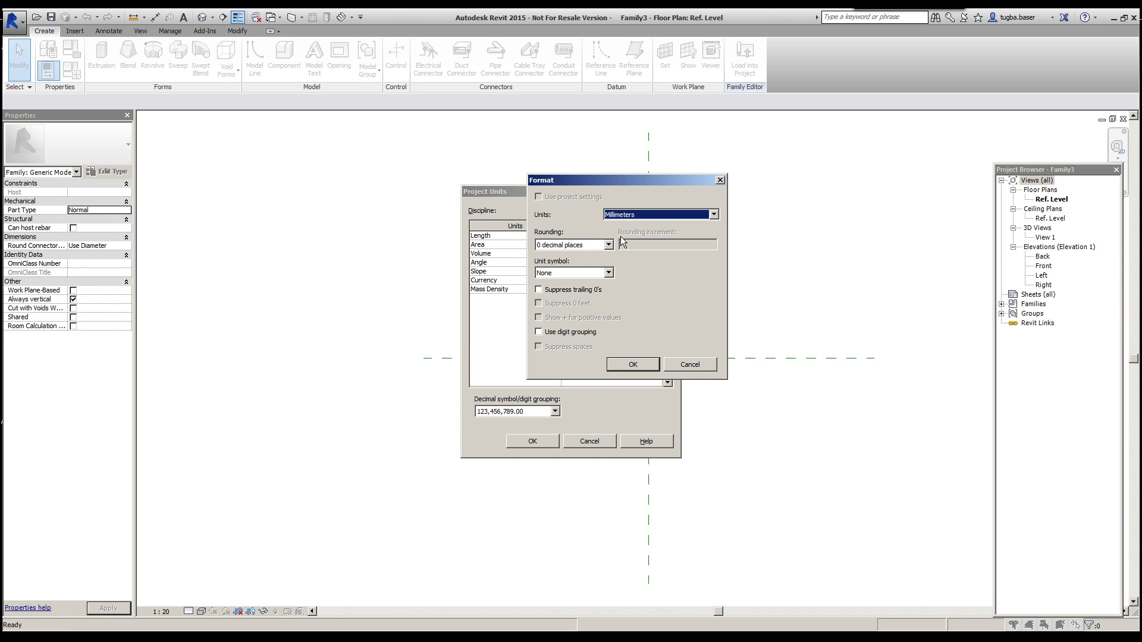
{"action": "left_click", "coordinate": [645, 217]}
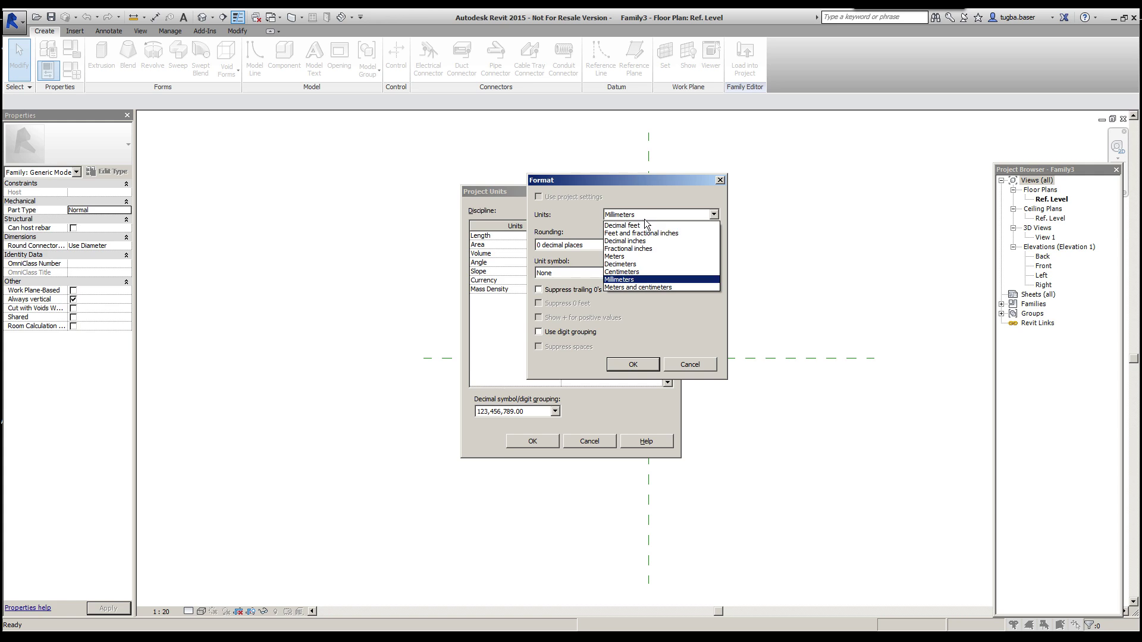
{"action": "left_click", "coordinate": [637, 272]}
{"action": "left_click", "coordinate": [641, 364]}
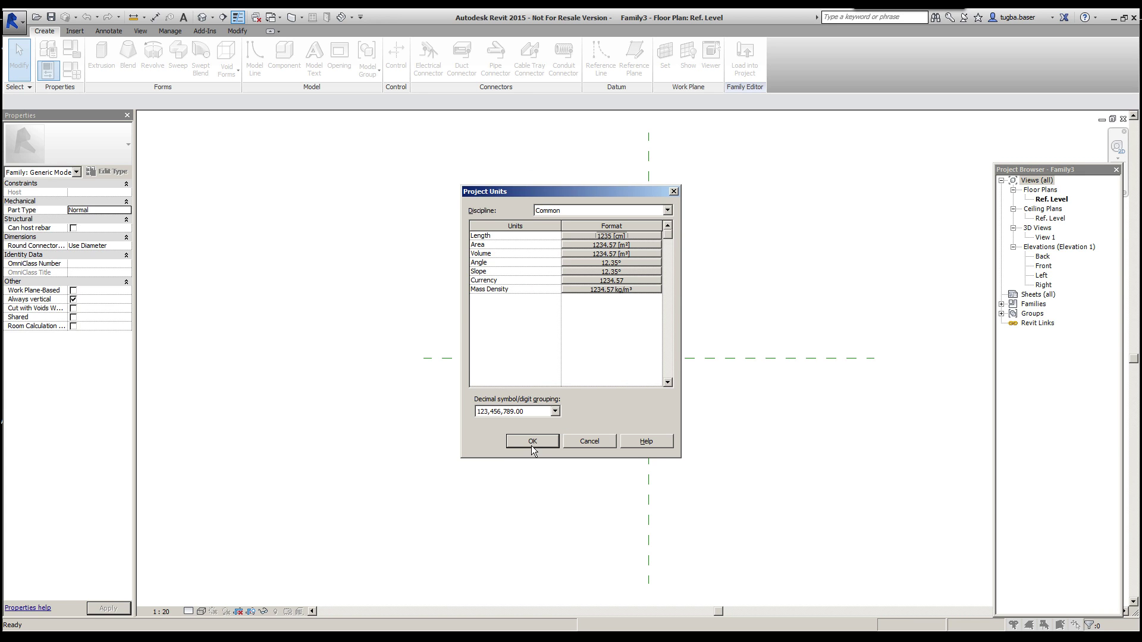
{"action": "left_click", "coordinate": [534, 442]}
{"action": "middle_click_drag", "start_coordinate": [625, 414], "coordinate": [505, 408]}
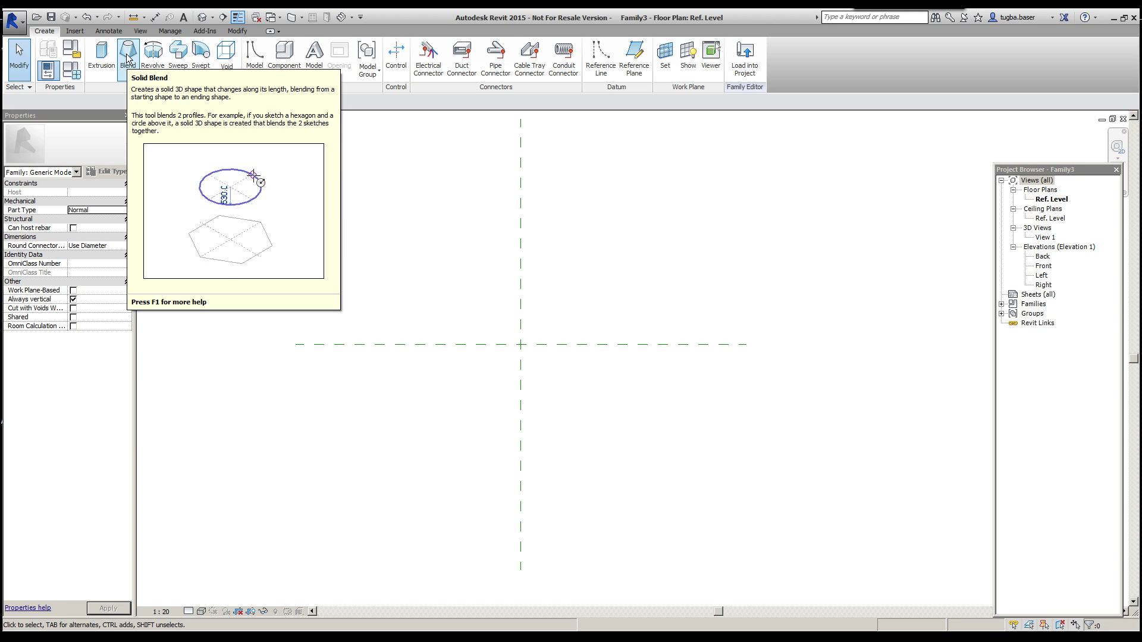
- Start a solid blend and sketch a closed 150 × 26 base rectangle on the horizontal reference plane
{"action": "left_click", "coordinate": [127, 58]}
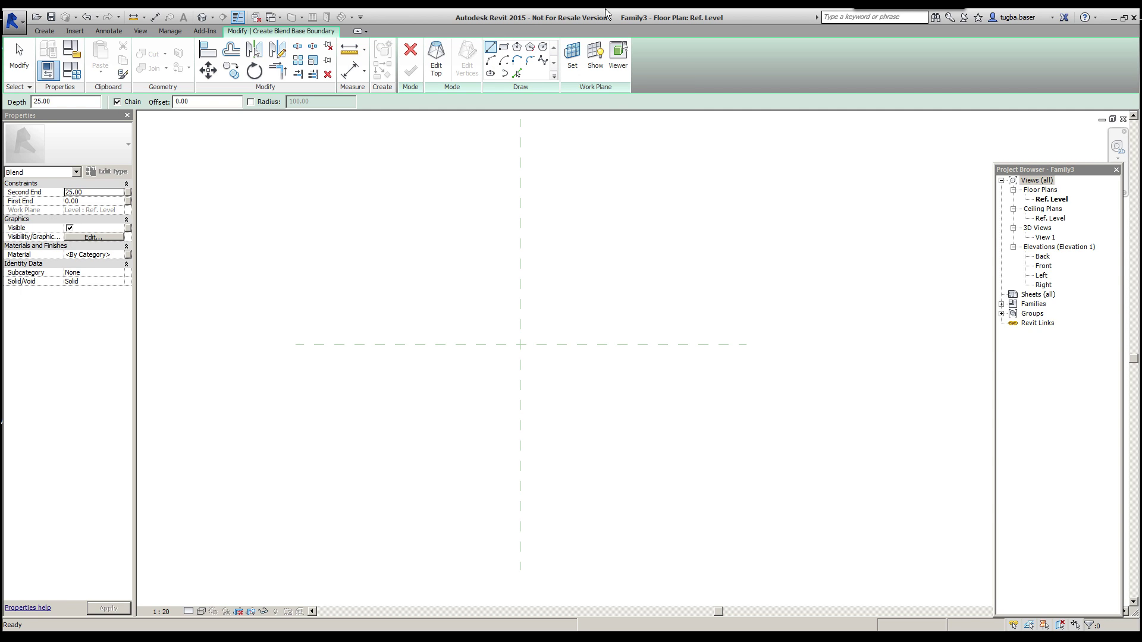
{"action": "left_click", "coordinate": [492, 49]}
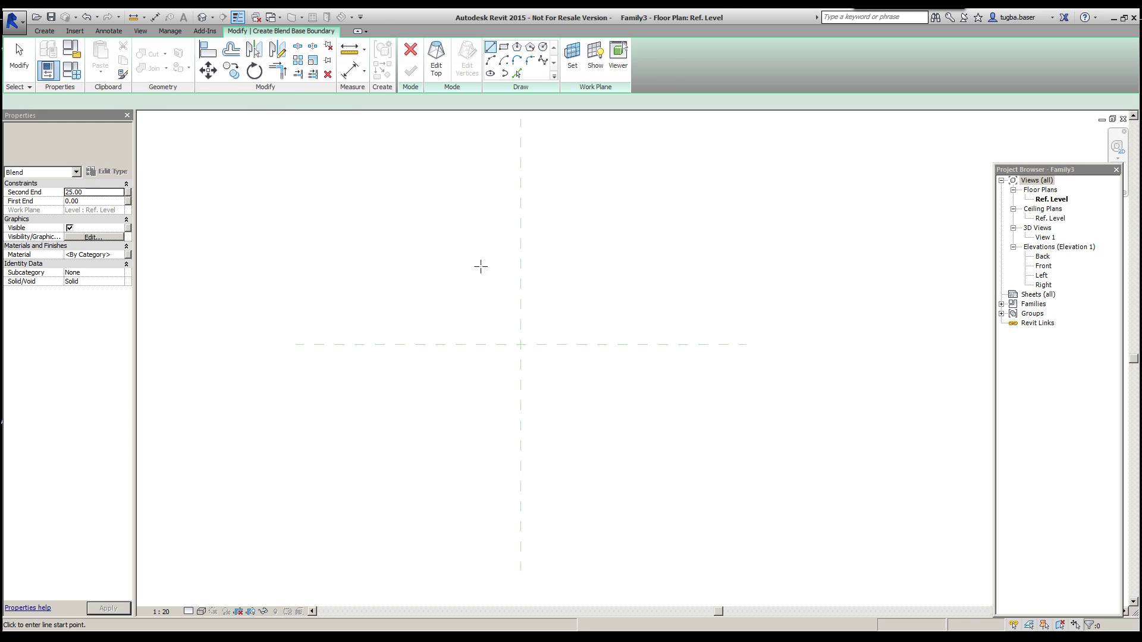
{"action": "left_click", "coordinate": [489, 344]}
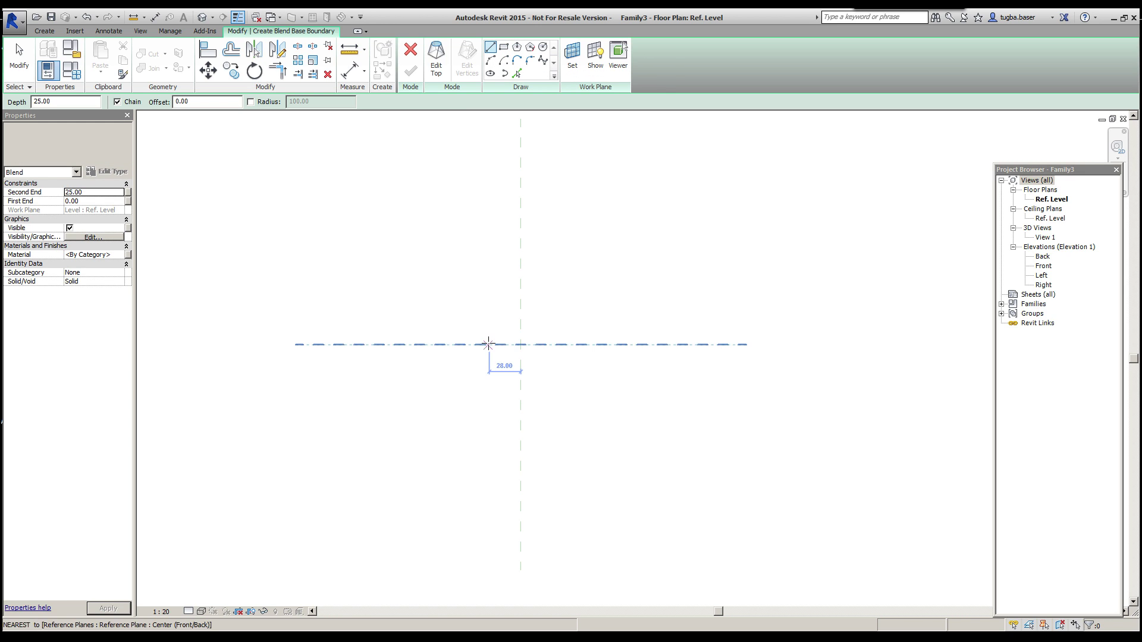
{"action": "left_click", "coordinate": [489, 315]}
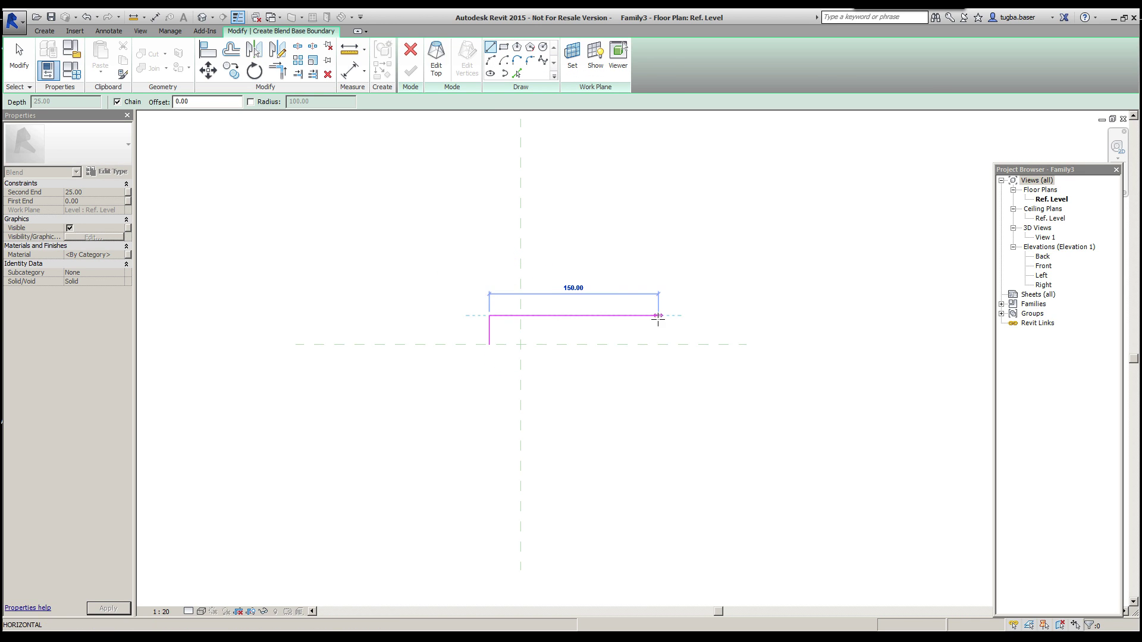
{"action": "left_click", "coordinate": [679, 315]}
{"action": "left_click", "coordinate": [679, 344]}
{"action": "left_click", "coordinate": [489, 344]}
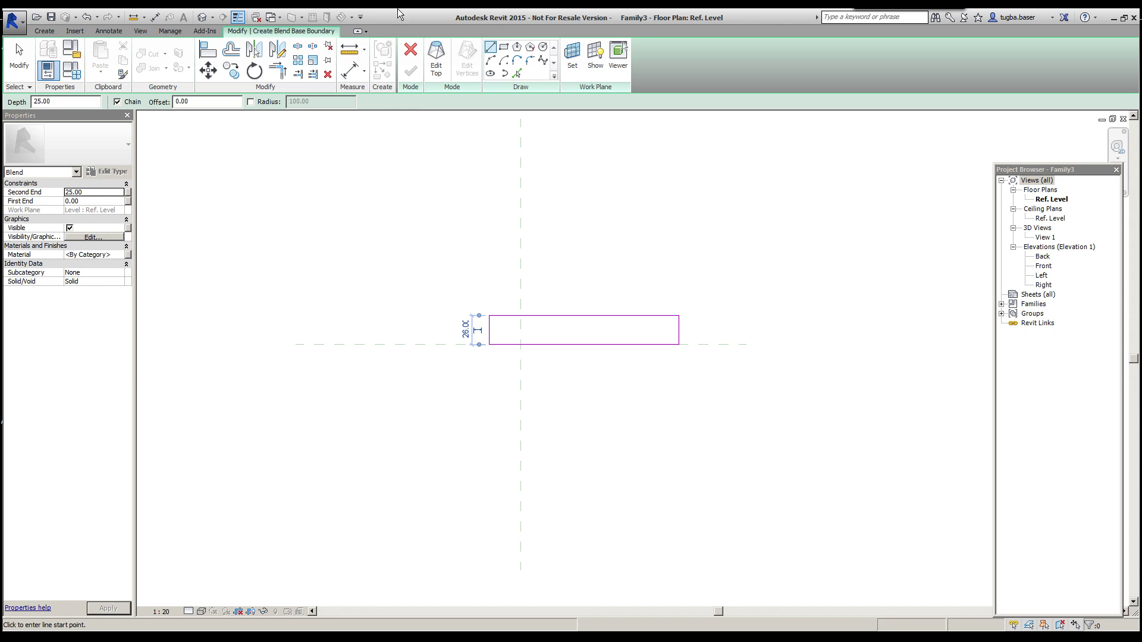
{"action": "left_click", "coordinate": [437, 57]}
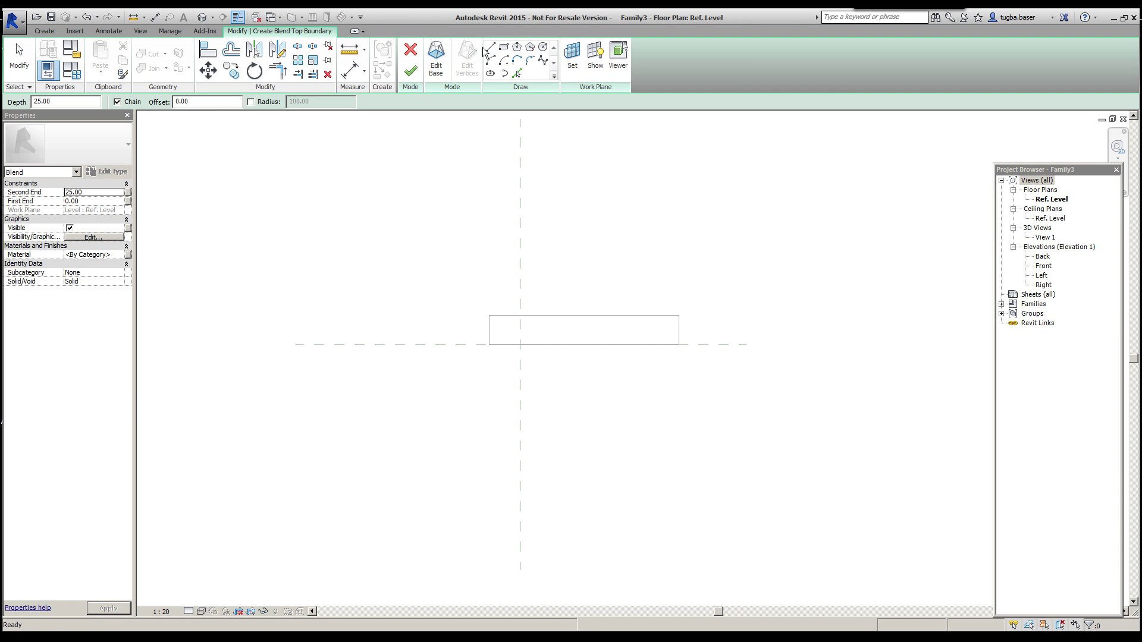
- Draw a 170-wide top rectangle for the blend and view both profiles in 3D
{"action": "left_click", "coordinate": [504, 46]}
{"action": "left_click", "coordinate": [417, 328]}
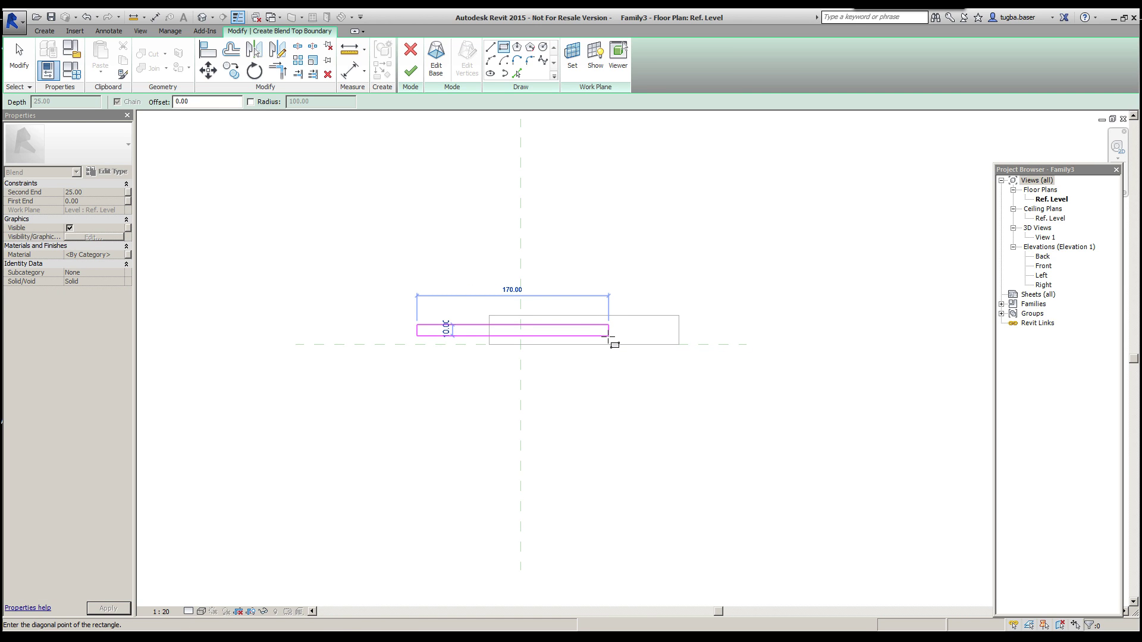
{"action": "left_click", "coordinate": [609, 336]}
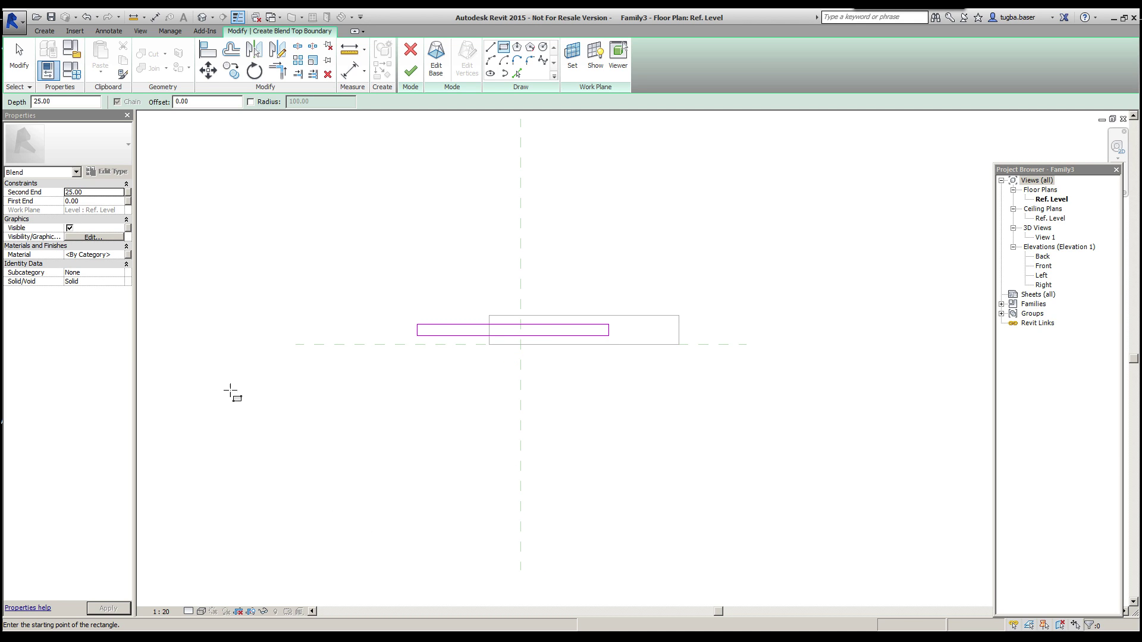
{"action": "left_click", "coordinate": [203, 16]}
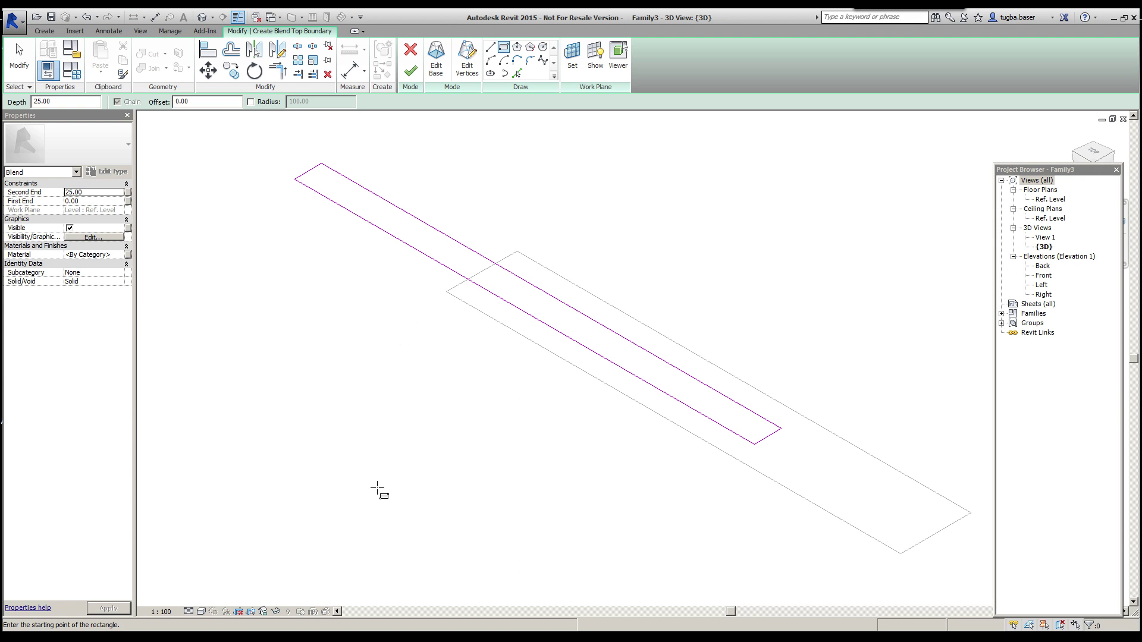
- Tile all open views with WT and frame the blend sketch in each
{"action": "key", "text": "w"}
{"action": "key", "text": "t"}
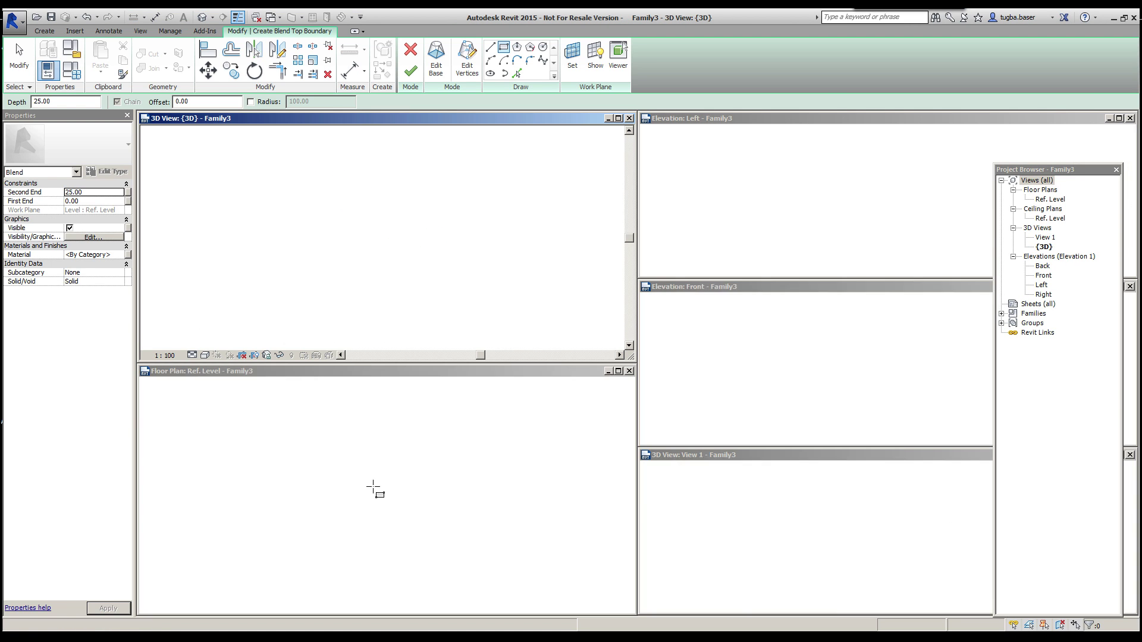
{"action": "mouse_move", "coordinate": [367, 300]}
{"action": "middle_mouse_down"}
{"action": "mouse_move", "coordinate": [360, 224]}
{"action": "mouse_move", "coordinate": [326, 183]}
{"action": "middle_mouse_up"}
{"action": "key", "text": "Escape"}
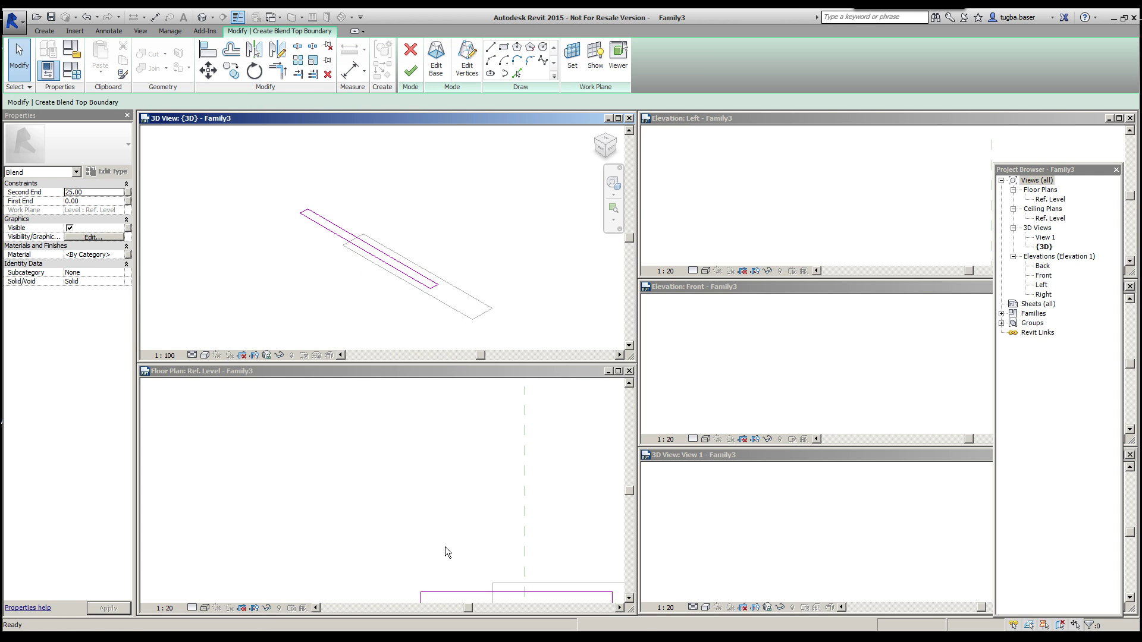
{"action": "scroll", "coordinate": [381, 476], "scroll_direction": "down", "scroll_amount": 3}
{"action": "mouse_move", "coordinate": [393, 492]}
{"action": "middle_mouse_down"}
{"action": "mouse_move", "coordinate": [337, 462]}
{"action": "mouse_move", "coordinate": [366, 462]}
{"action": "middle_mouse_up"}
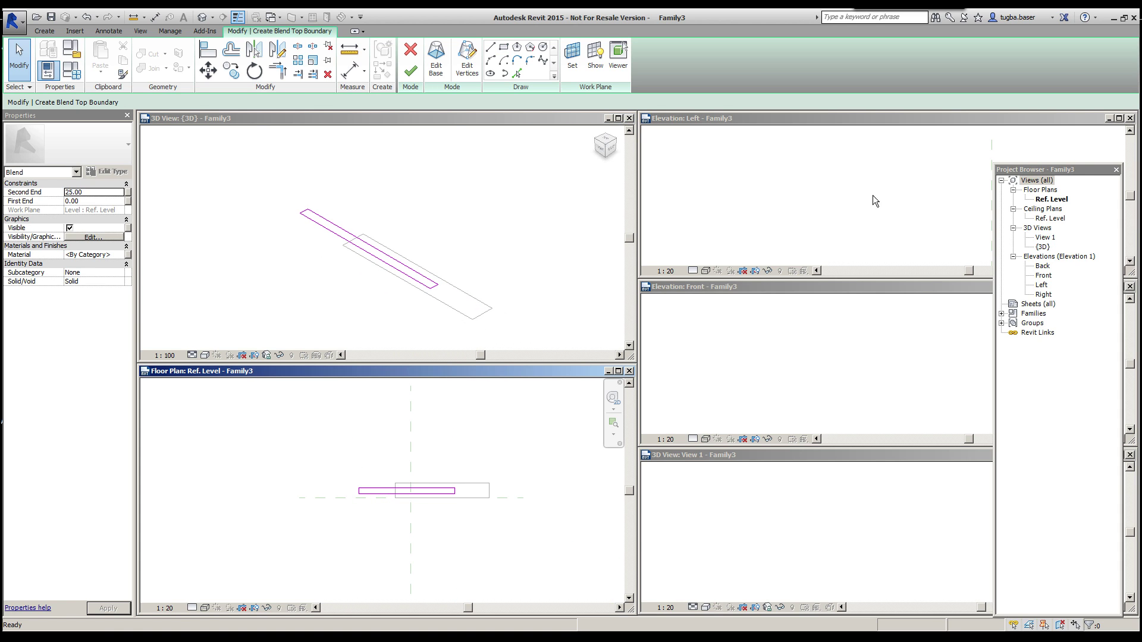
- Close the Left, Front and View 1 windows, retile, and recentre the plan and 3D views
{"action": "left_click", "coordinate": [1130, 118]}
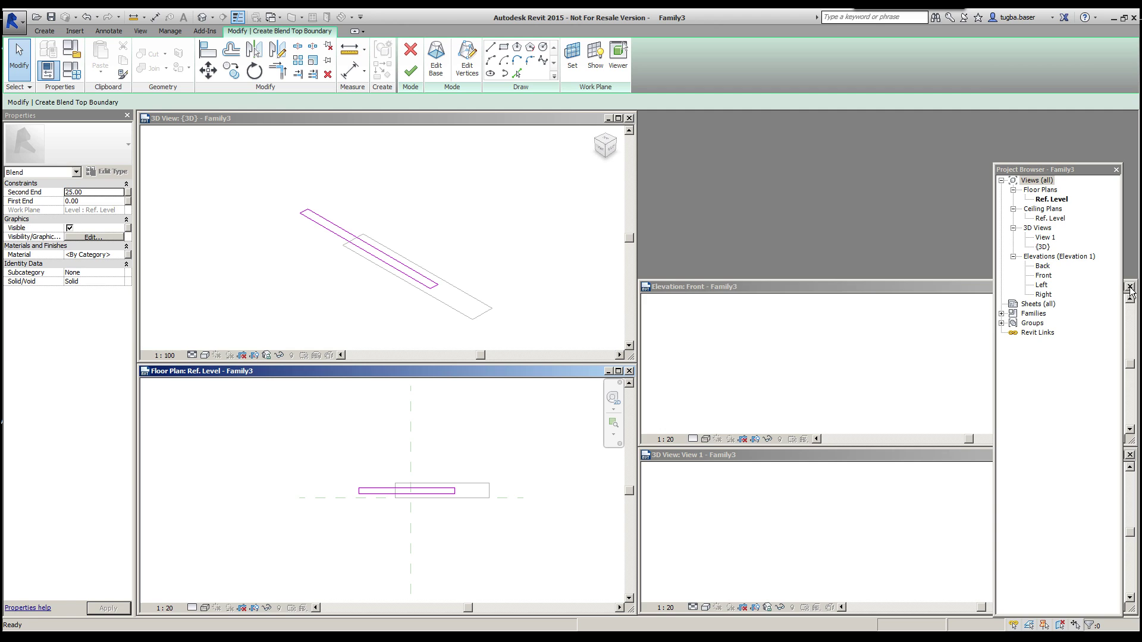
{"action": "left_click", "coordinate": [1130, 288]}
{"action": "left_click", "coordinate": [1130, 455]}
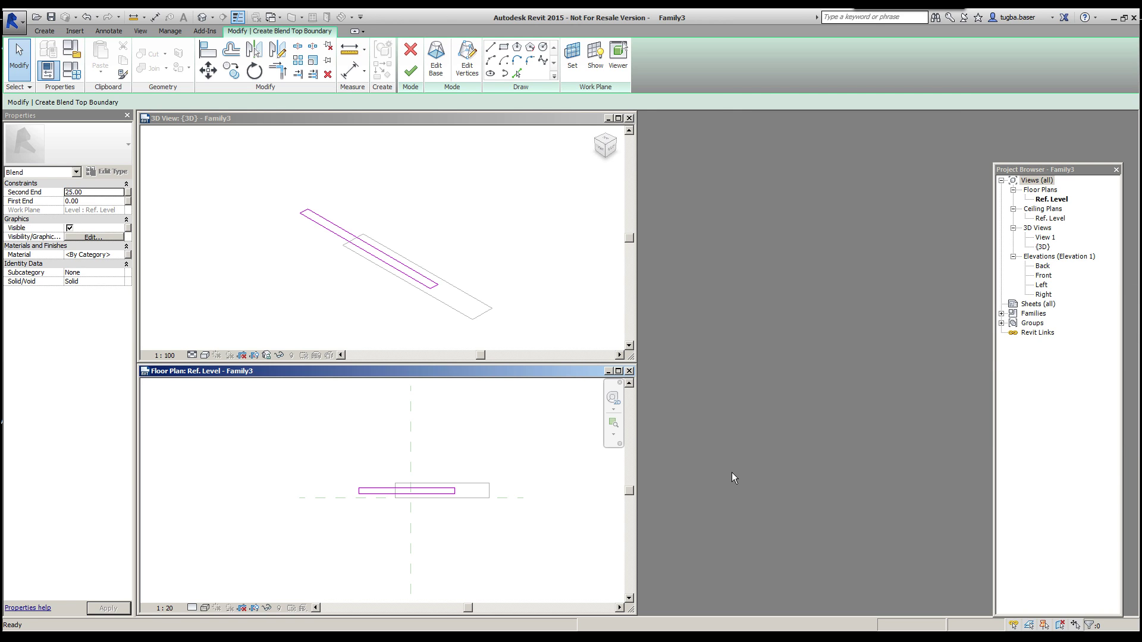
{"action": "key", "text": "w"}
{"action": "key", "text": "t"}
{"action": "middle_click_drag", "start_coordinate": [365, 349], "coordinate": [329, 462]}
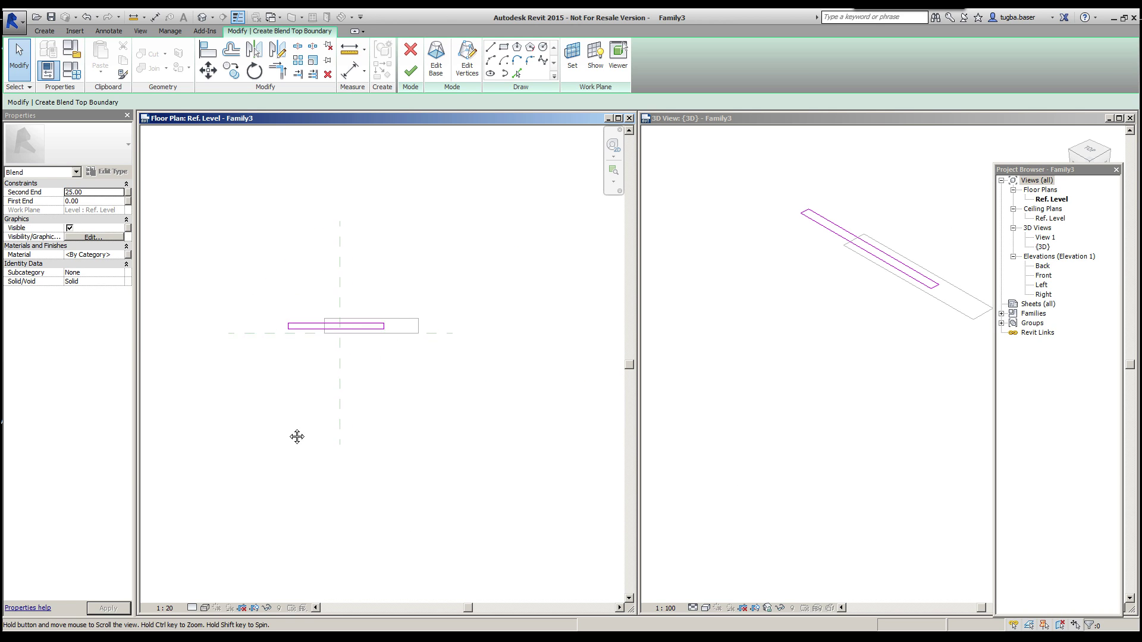
{"action": "middle_click_drag", "start_coordinate": [847, 321], "coordinate": [771, 428]}
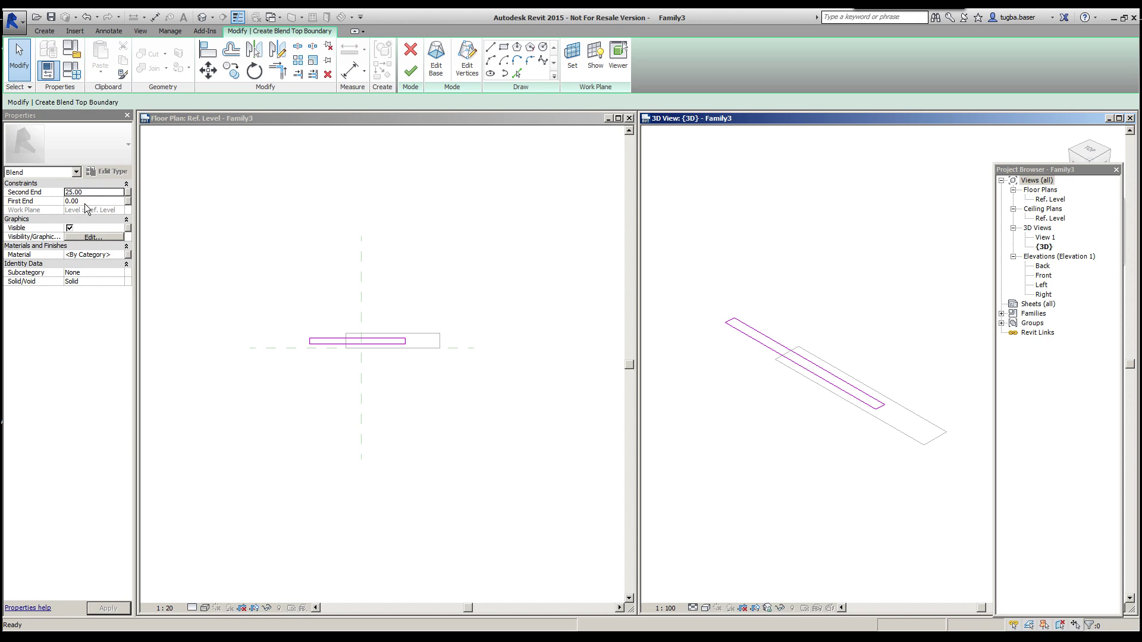
- Set the blend's Second End to 200, finish it, and orbit the resulting slab
{"action": "type", "text": "2"}
{"action": "left_click", "coordinate": [411, 73]}
{"action": "left_click", "coordinate": [380, 454]}
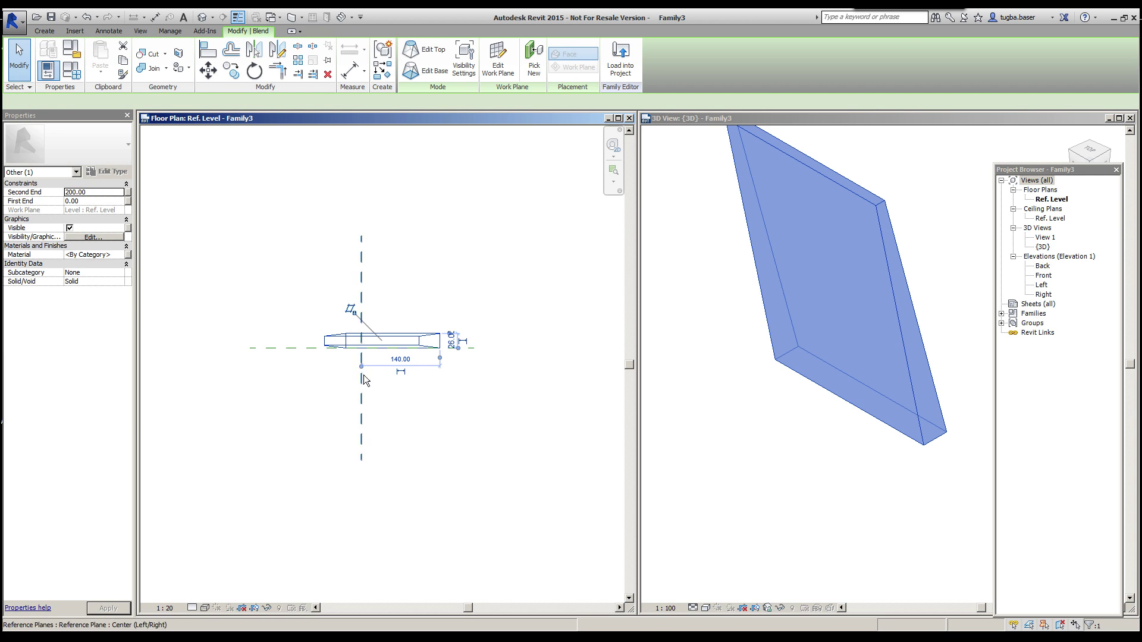
{"action": "left_click", "coordinate": [743, 432]}
{"action": "scroll", "coordinate": [803, 429], "scroll_direction": "down", "scroll_amount": 2}
{"action": "mouse_move", "coordinate": [803, 430]}
{"action": "middle_mouse_down", "text": "shift"}
{"action": "mouse_move", "coordinate": [902, 396]}
{"action": "mouse_move", "coordinate": [751, 482]}
{"action": "mouse_move", "coordinate": [816, 458]}
{"action": "mouse_move", "coordinate": [800, 451]}
{"action": "mouse_move", "coordinate": [823, 441]}
{"action": "mouse_move", "coordinate": [794, 406]}
{"action": "mouse_move", "coordinate": [897, 375]}
{"action": "mouse_move", "coordinate": [892, 355]}
{"action": "middle_mouse_up", "text": "shift"}
- Check the slab's slant in the Front elevation, then close that view
{"action": "double_click", "coordinate": [1044, 275]}
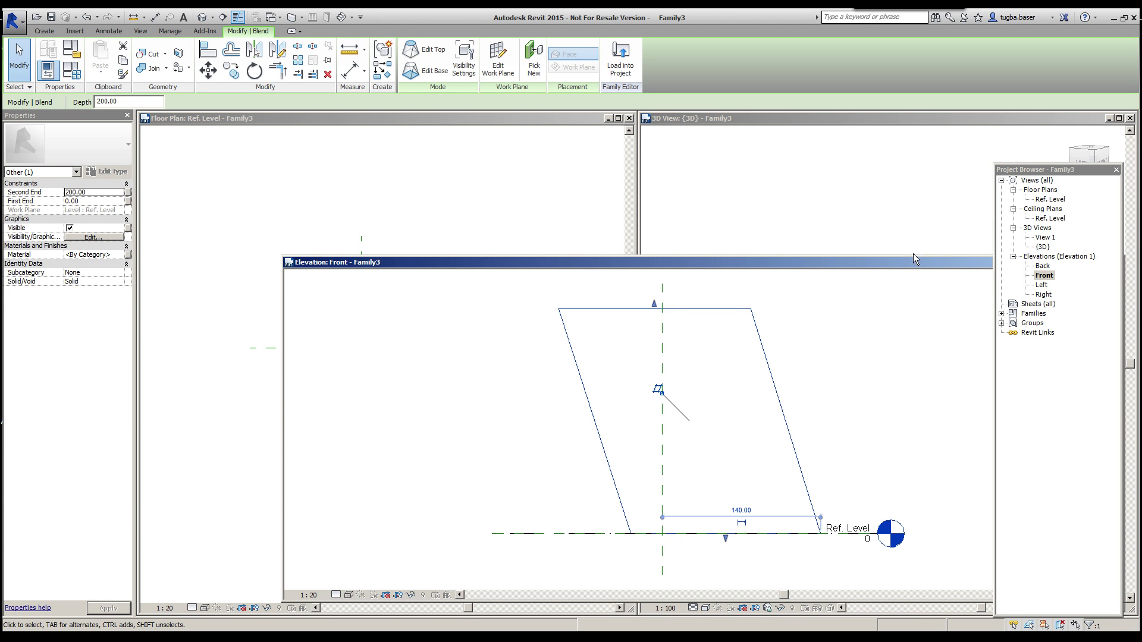
{"action": "left_click_drag", "start_coordinate": [924, 265], "coordinate": [738, 275]}
{"action": "left_click", "coordinate": [931, 272]}
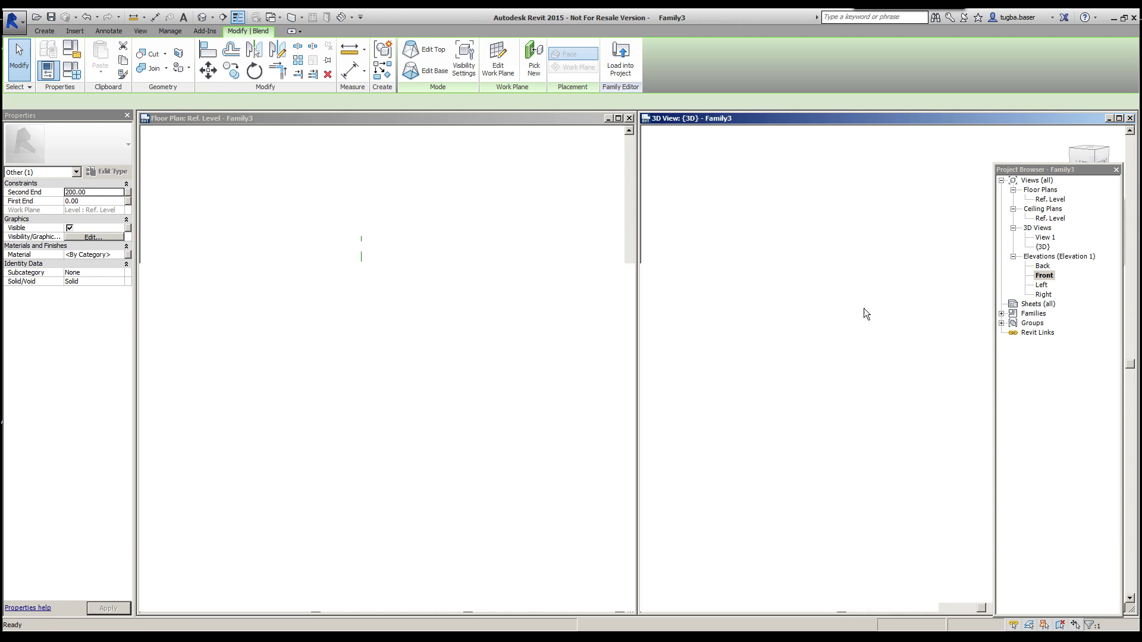
{"action": "middle_click_drag", "start_coordinate": [800, 356], "coordinate": [648, 446], "text": "shift"}
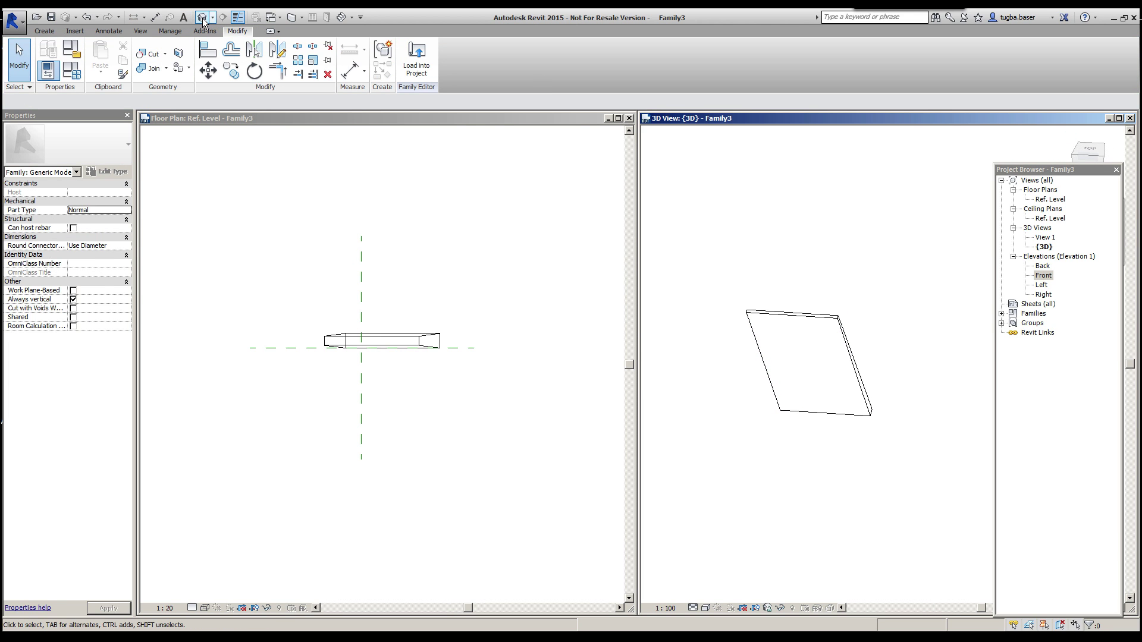
- Inspect the slanted slab from top, front and several orbit angles, then return to Create
{"action": "mouse_move", "coordinate": [750, 373]}
{"action": "middle_mouse_down", "text": "shift"}
{"action": "mouse_move", "coordinate": [861, 320]}
{"action": "mouse_move", "coordinate": [811, 377]}
{"action": "middle_mouse_up", "text": "shift"}
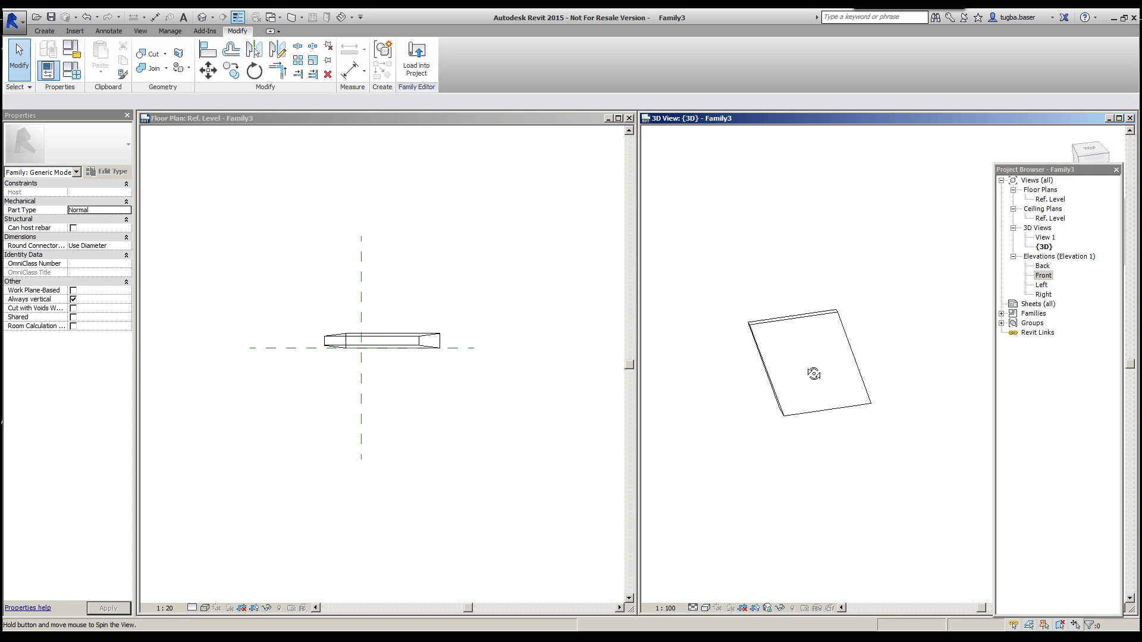
{"action": "left_click", "coordinate": [374, 391]}
{"action": "left_click", "coordinate": [791, 385]}
{"action": "middle_click_drag", "start_coordinate": [815, 408], "coordinate": [833, 377], "text": "shift"}
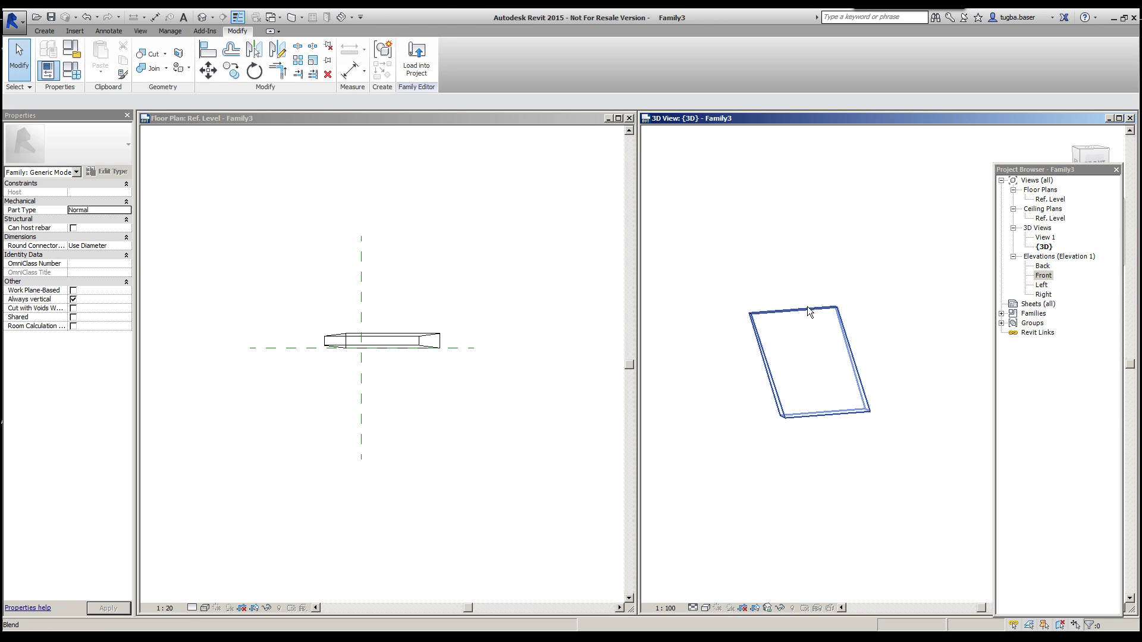
{"action": "mouse_move", "coordinate": [790, 370]}
{"action": "middle_mouse_down", "text": "shift"}
{"action": "mouse_move", "coordinate": [887, 377]}
{"action": "mouse_move", "coordinate": [793, 428]}
{"action": "mouse_move", "coordinate": [890, 408]}
{"action": "mouse_move", "coordinate": [756, 425]}
{"action": "mouse_move", "coordinate": [934, 480]}
{"action": "middle_mouse_up", "text": "shift"}
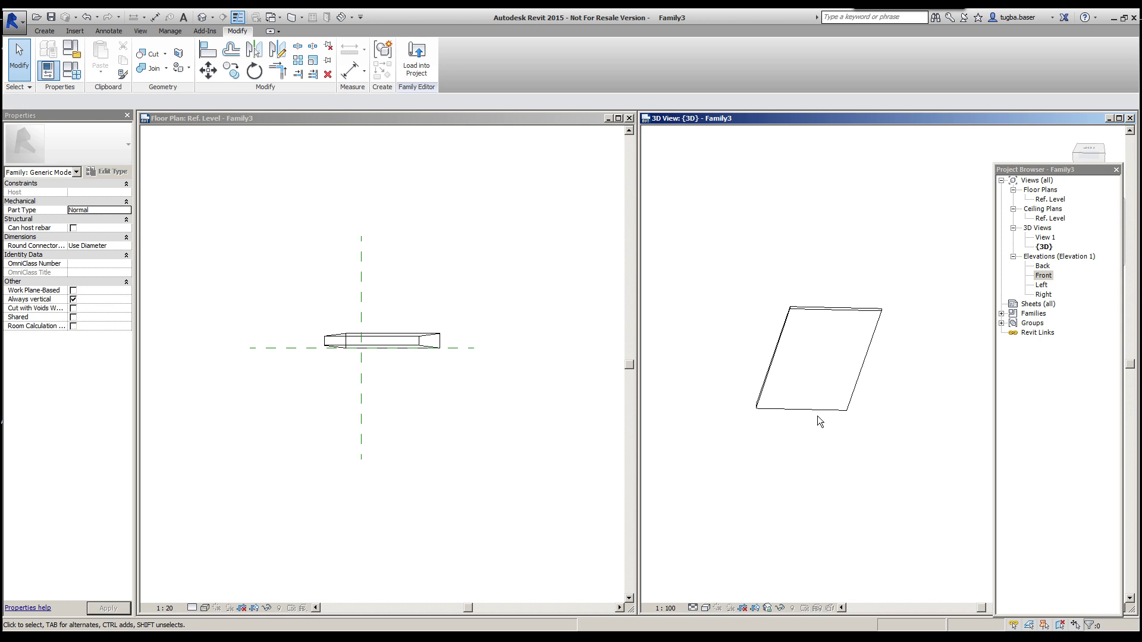
{"action": "middle_click_drag", "start_coordinate": [773, 413], "coordinate": [857, 420], "text": "shift"}
{"action": "left_click", "coordinate": [52, 31]}
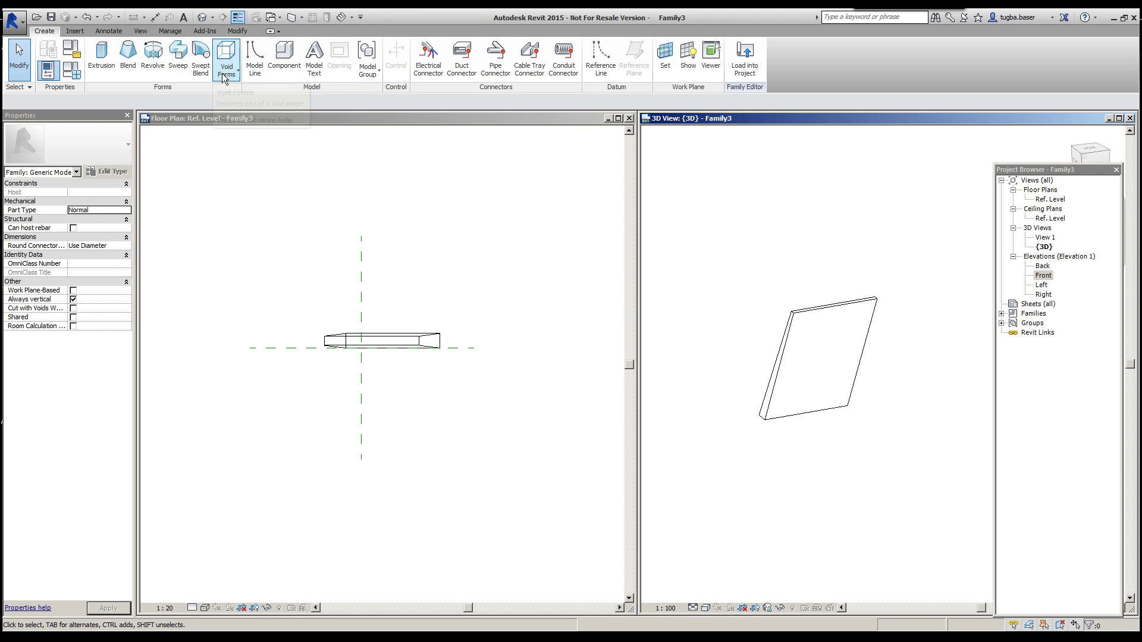
- Open the Void Forms list to show the Void Blend option
{"action": "left_click", "coordinate": [228, 77]}
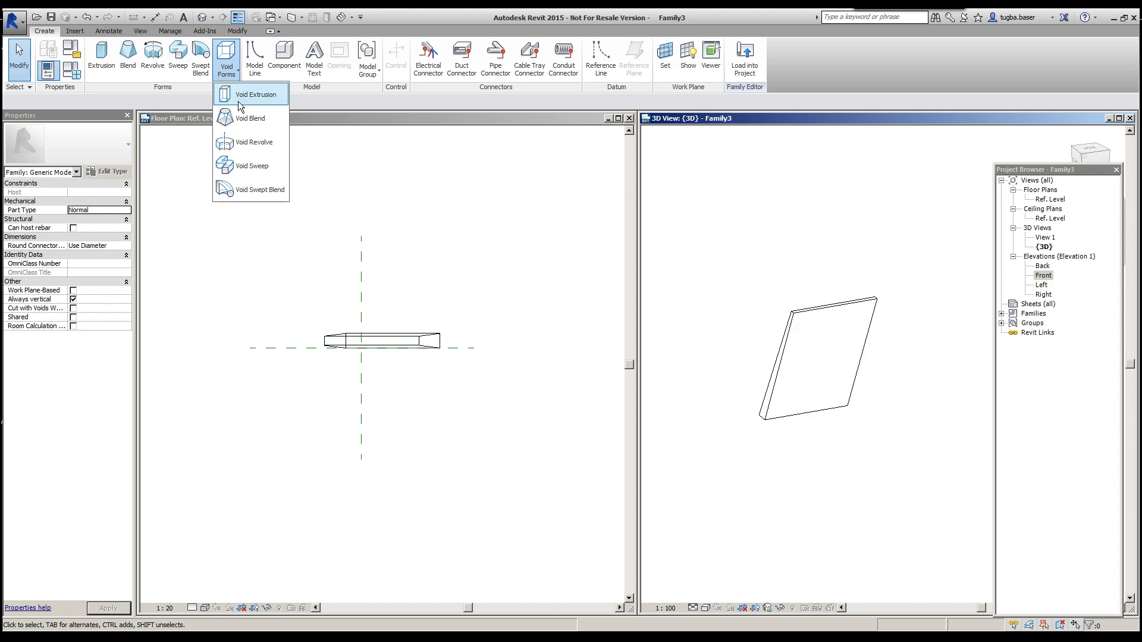